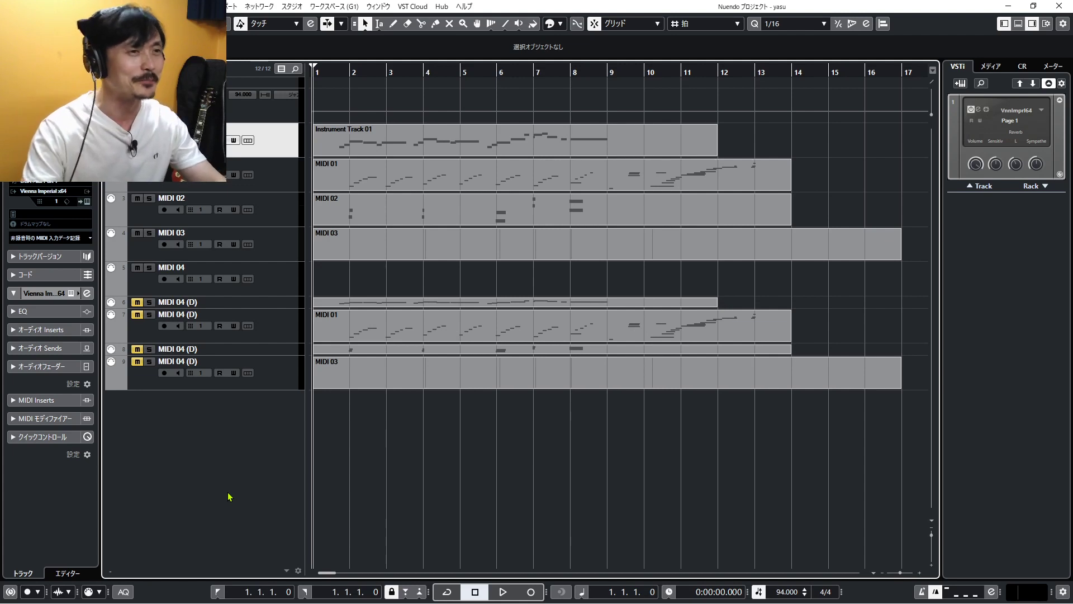
Play the full arrangement from bar 1 through to about bar 14, and return to the project start.
key(space)
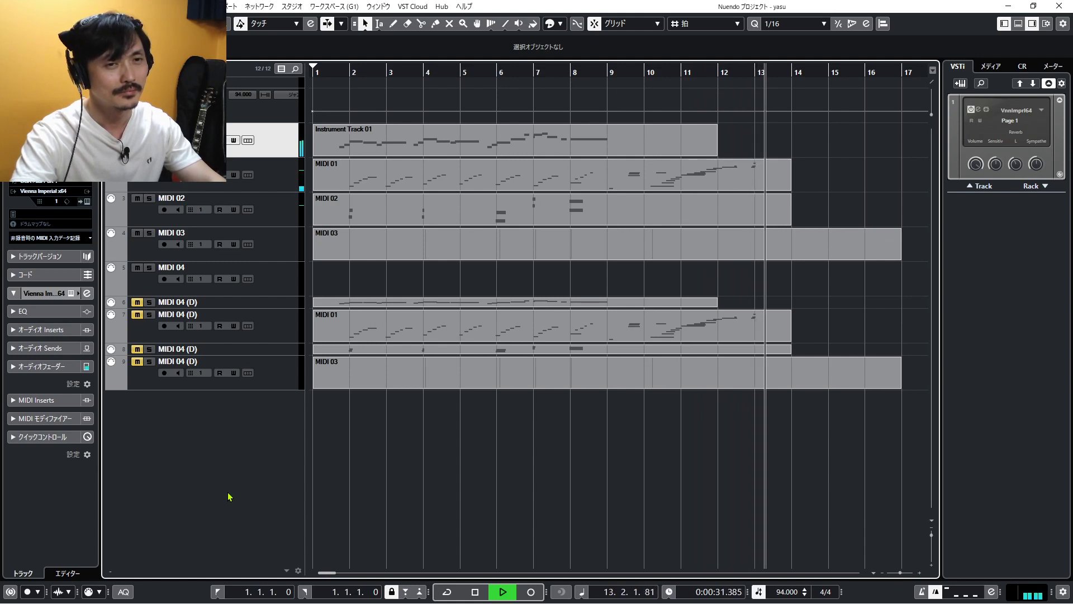
key(space)
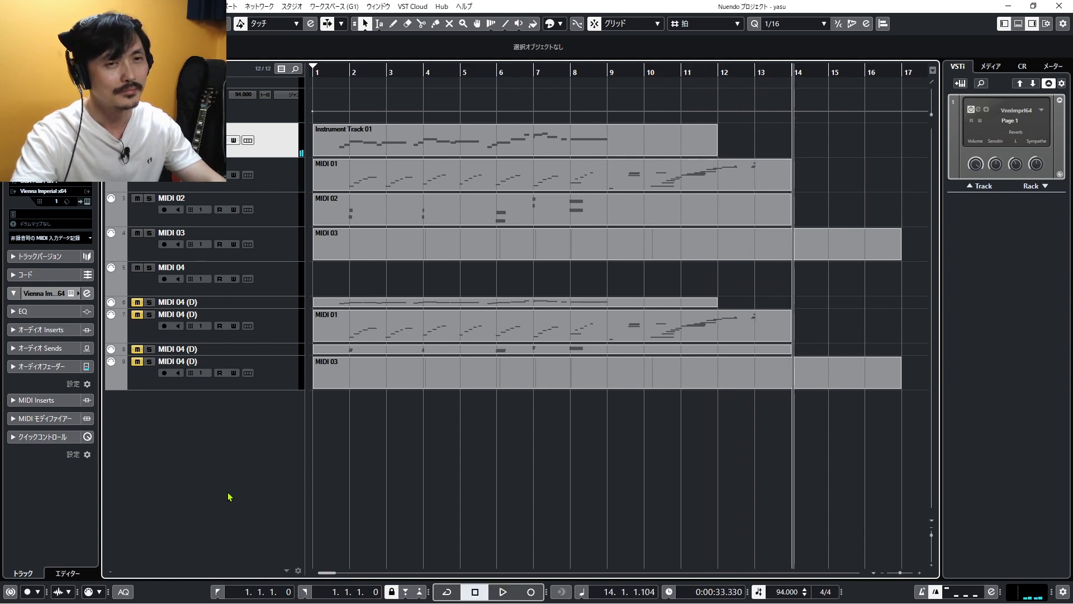
key(Home)
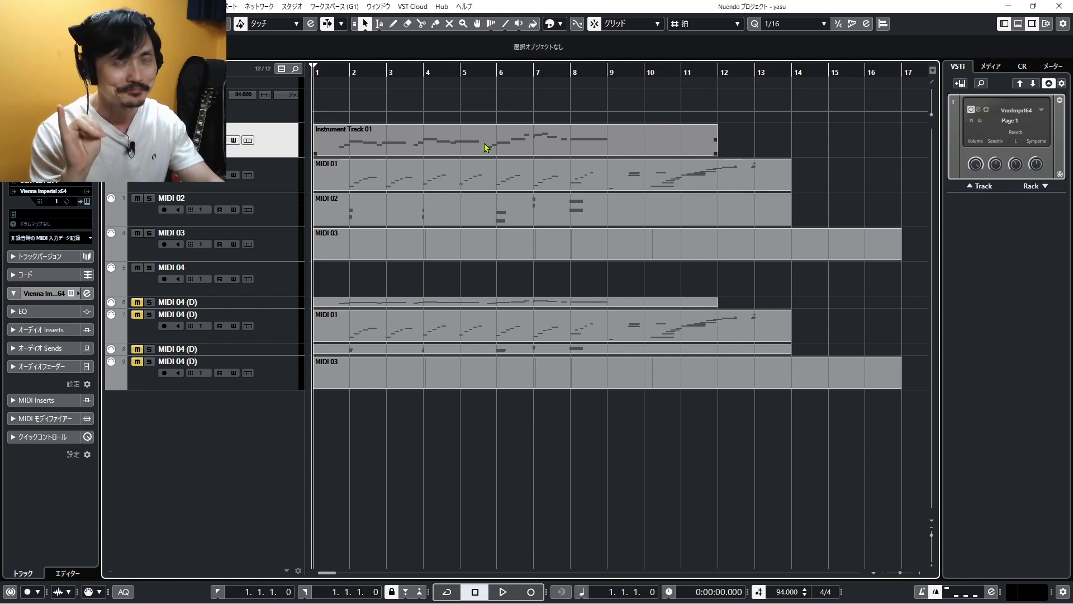
Solo Instrument Track 01 and play its part from the start of the project.
click(485, 144)
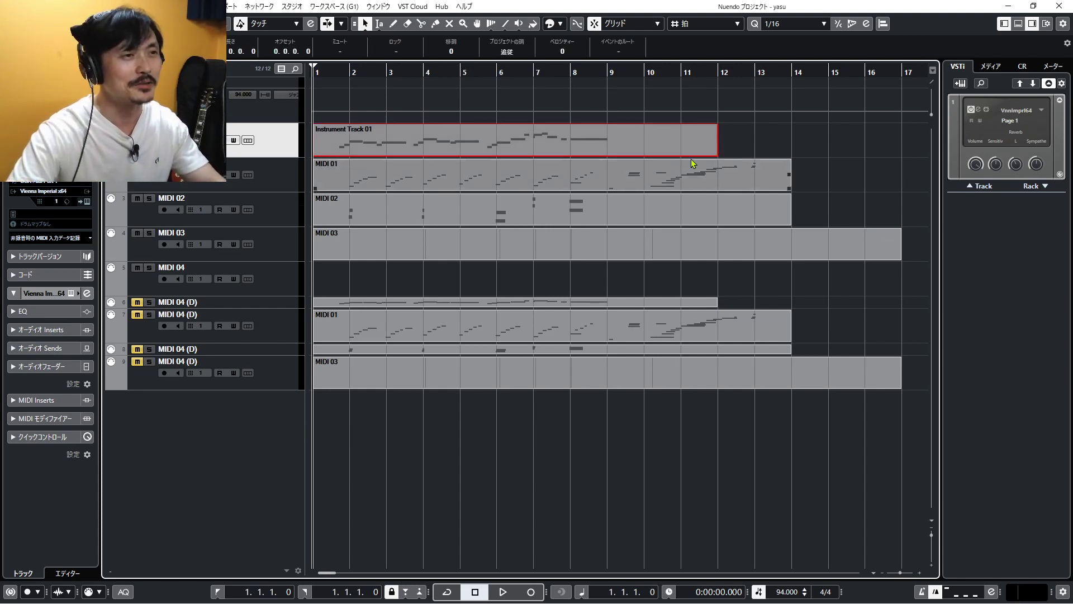
key(s)
key(space)
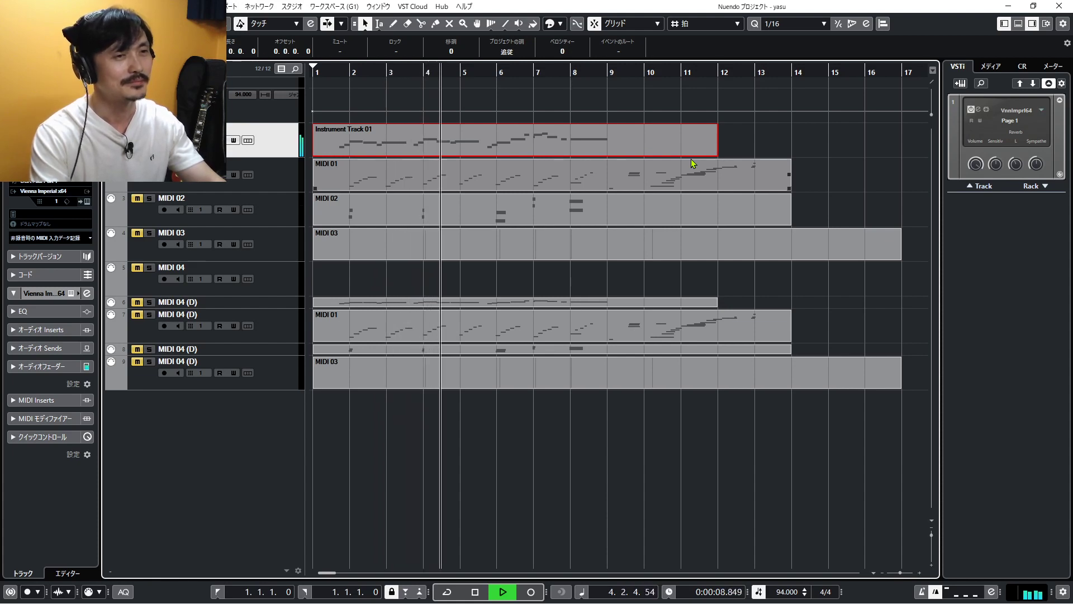
key(space)
Solo the MIDI 01 part, play it from bar 2, and return to bar 2.
click(691, 163)
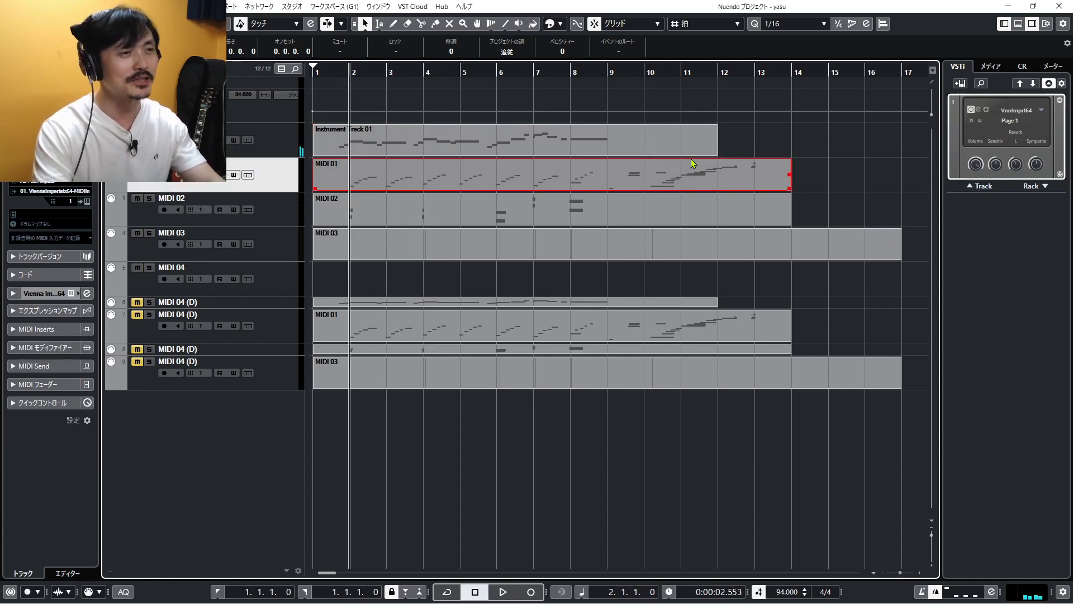
key(s)
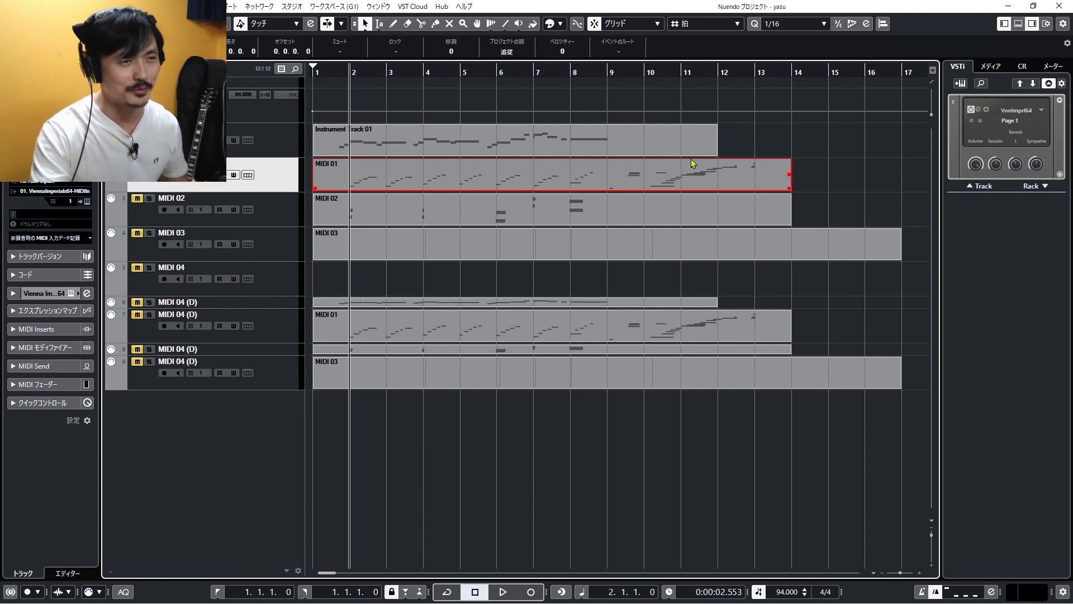
key(space)
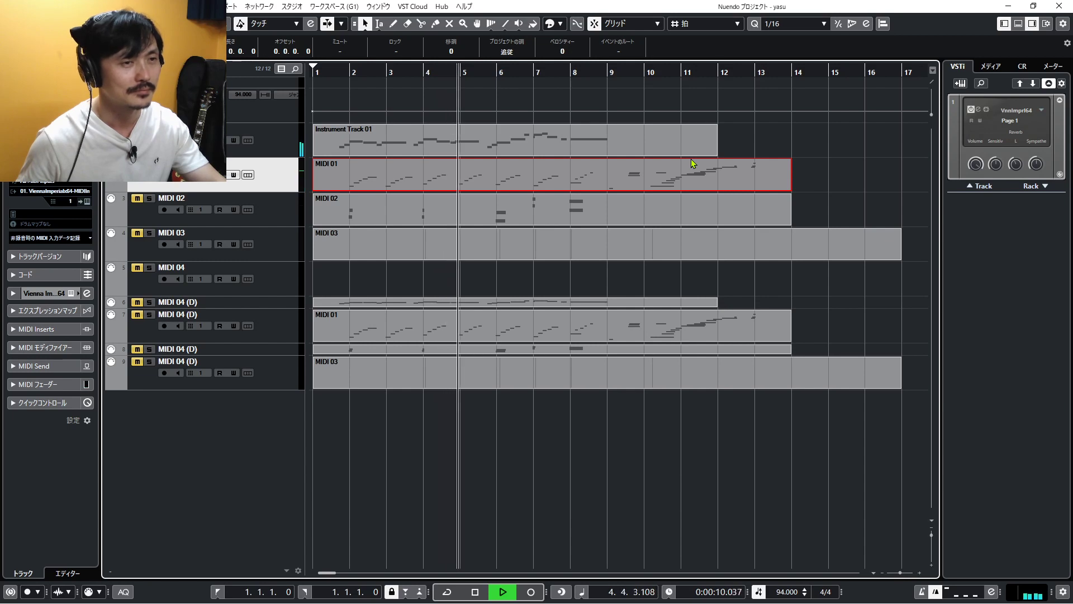
key(space)
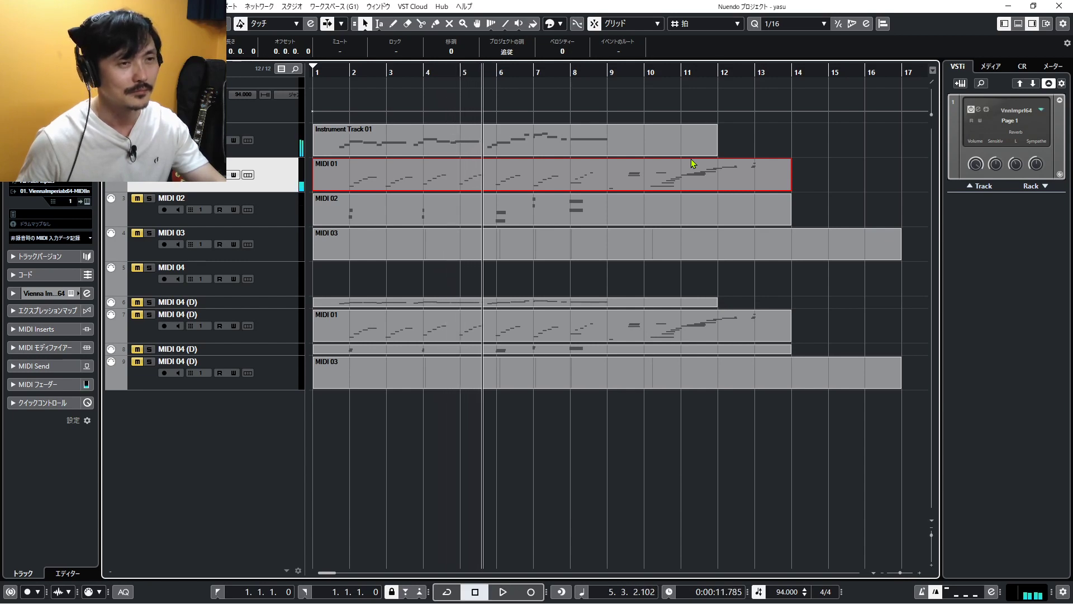
key(KP_0)
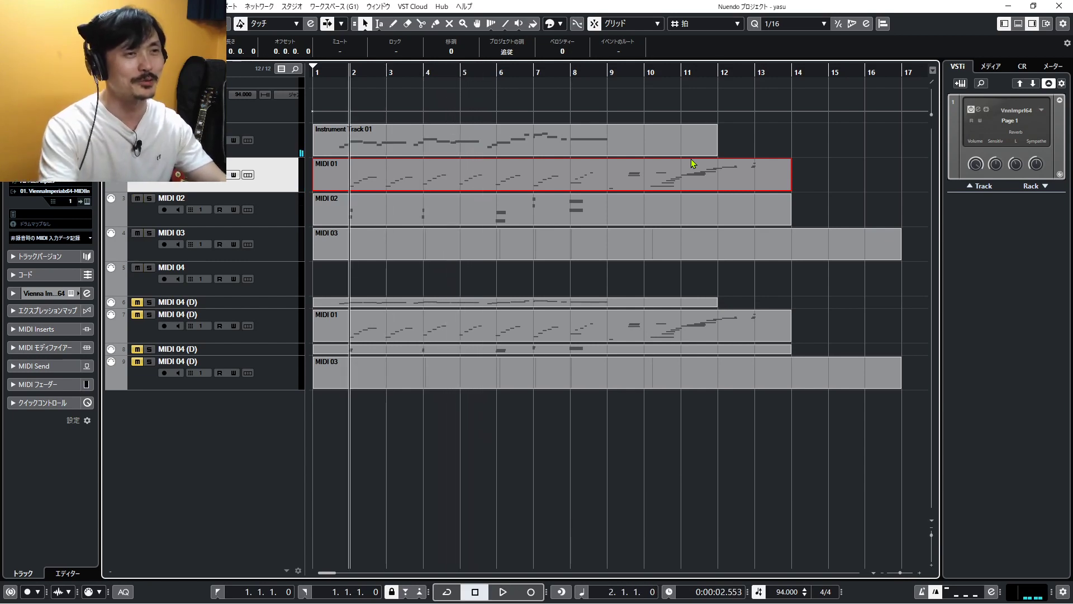
Solo the MIDI 02 part, play it from bar 2, and return to bar 2 with solo off.
key(Down)
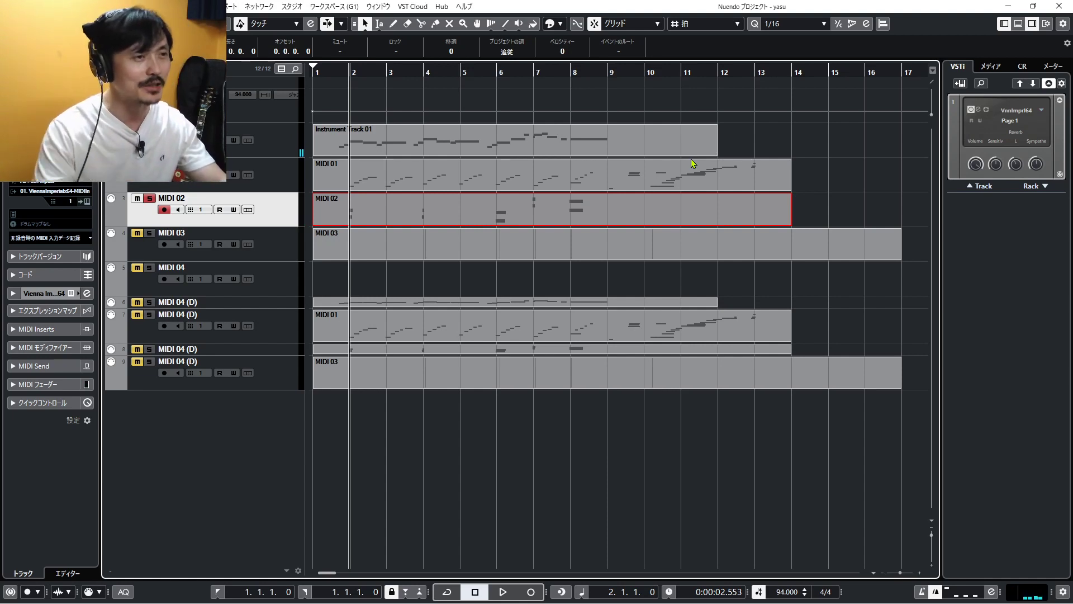
key(space)
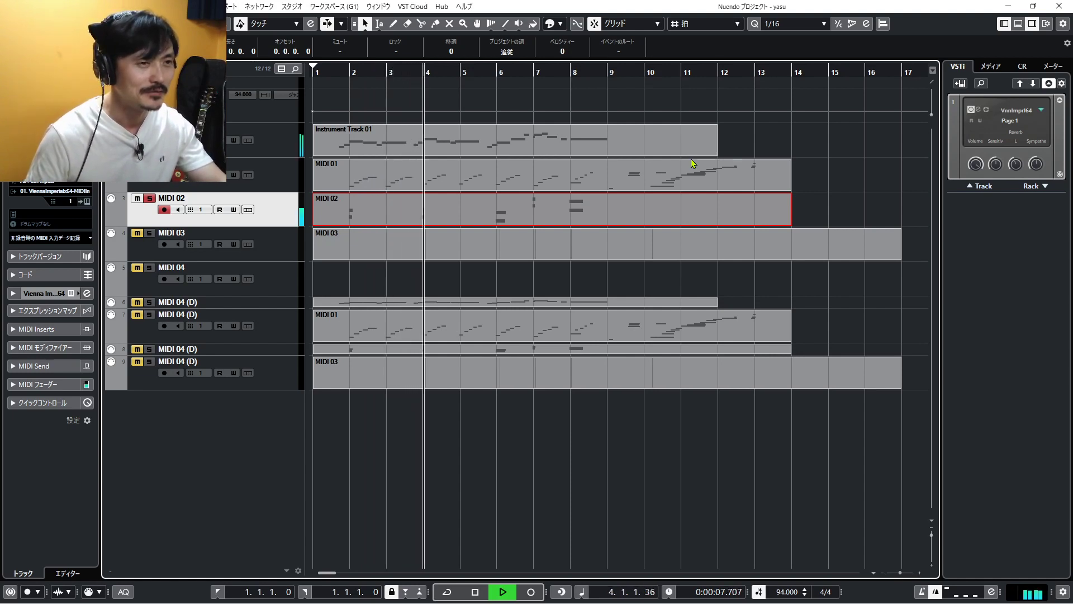
key(space)
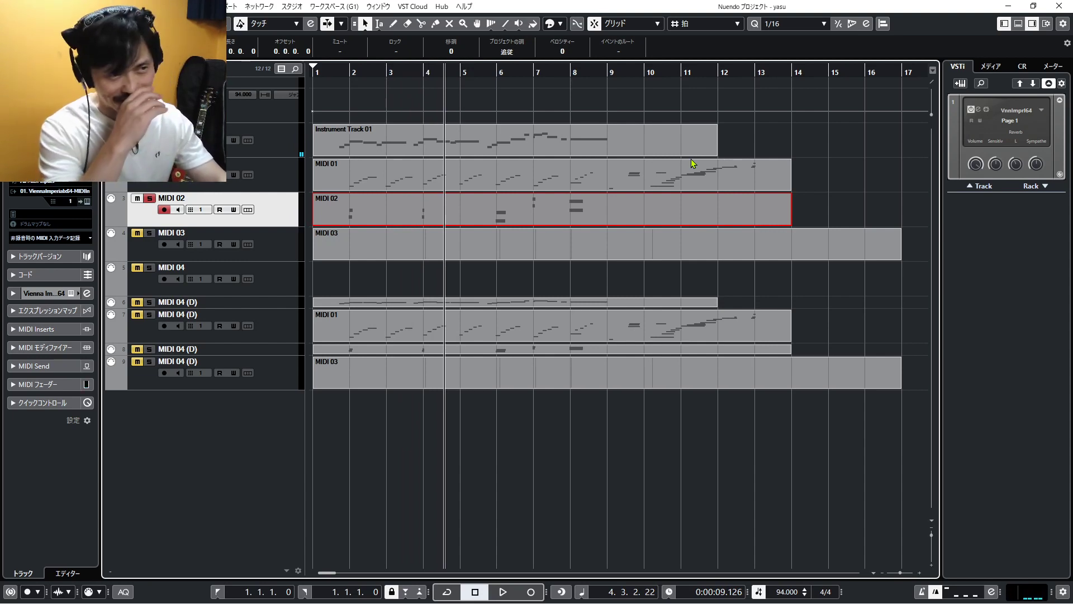
key(KP_Subtract)
key(KP_Subtract)
key(KP_Subtract)
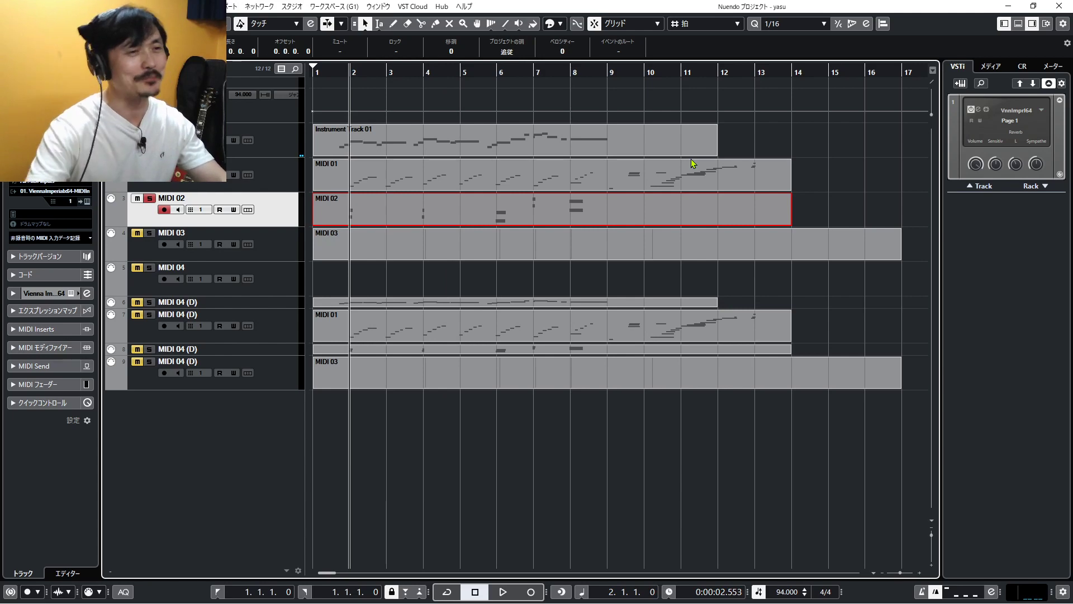
key(s)
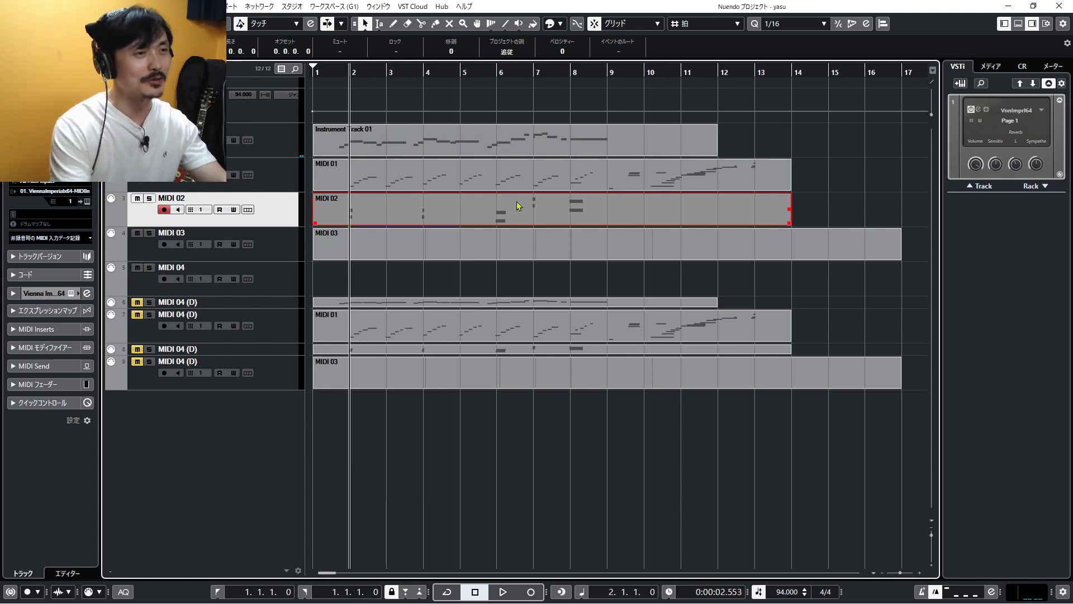
Examine the sustain pedal (CC64) data of the MIDI 03 part in an enlarged controller lane, and return to the project window.
key(Down)
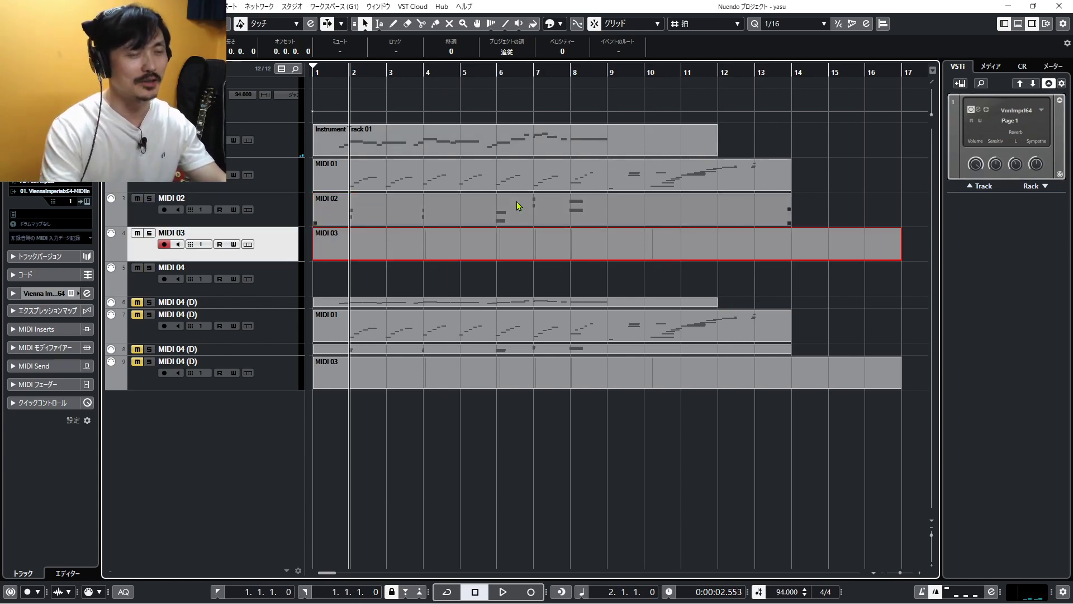
key(Return)
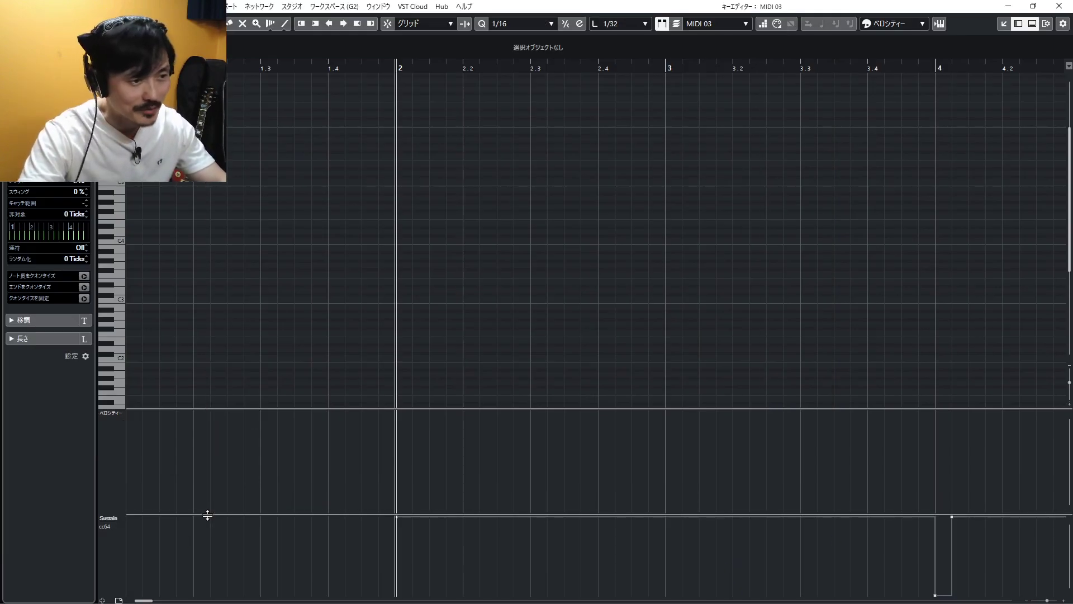
drag(207, 515, 215, 291)
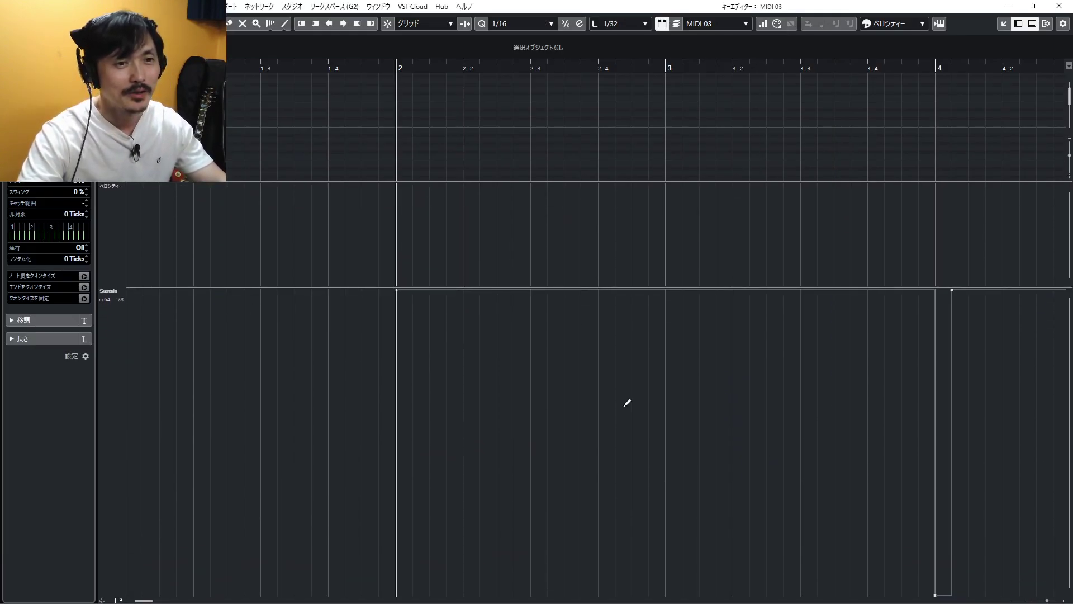
key(shift+f)
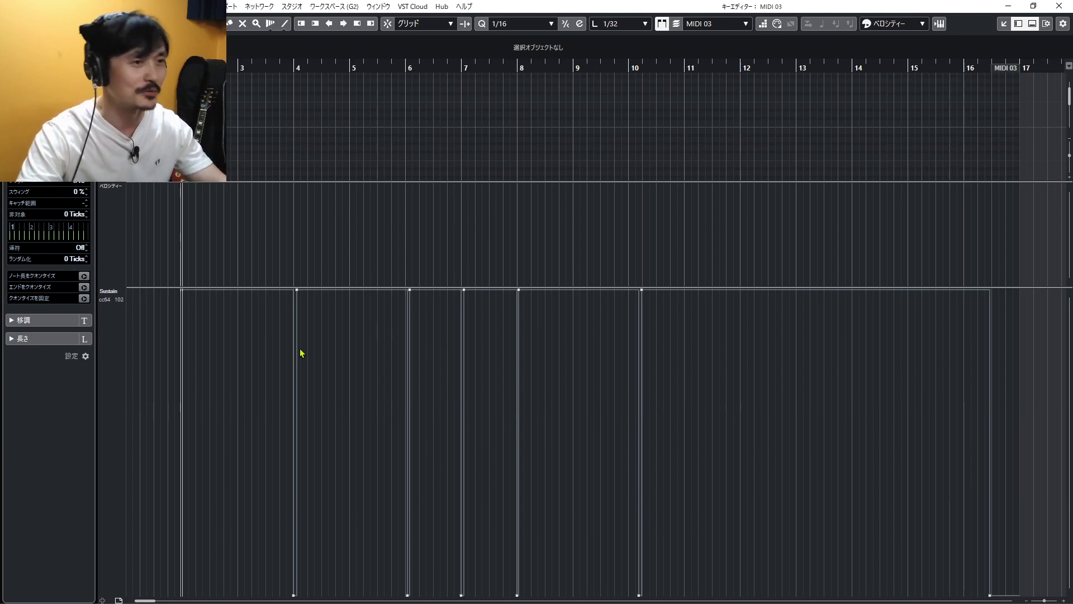
key(h)
key(h)
key(shift+f)
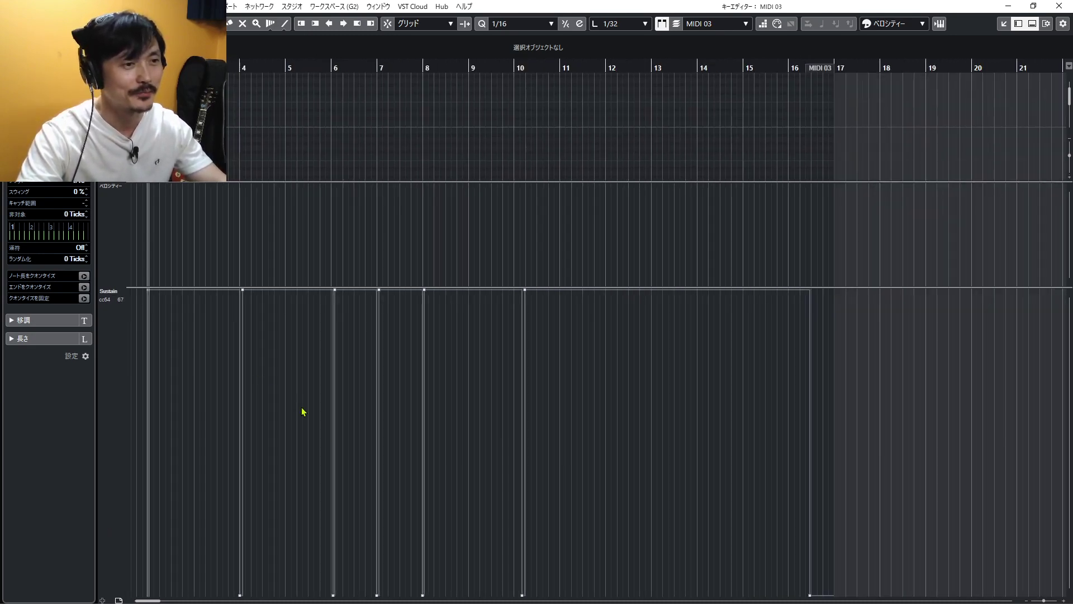
key(ctrl+e)
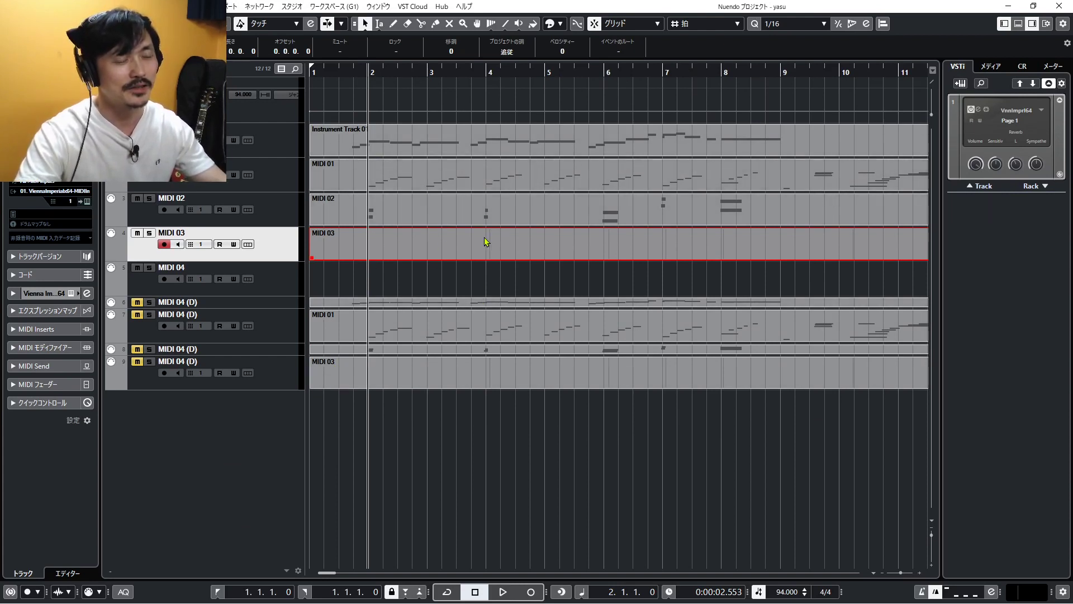
Combine the Instrument Track 01, MIDI 01, MIDI 02 and MIDI 03 parts into a single part on Instrument Track 01.
click(250, 128)
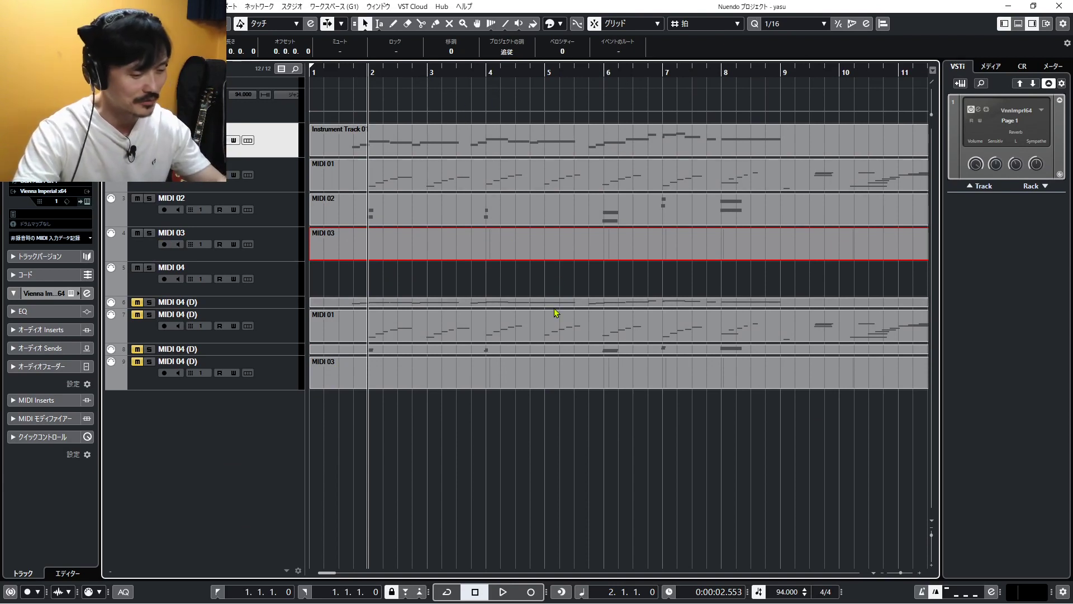
key(Delete)
drag(408, 209, 464, 141)
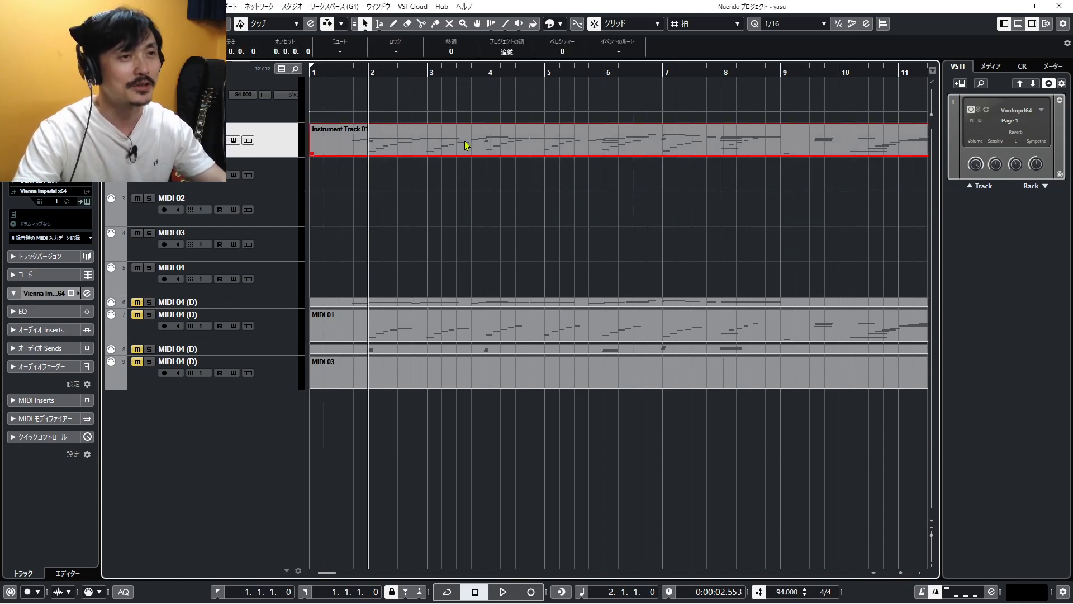
Open the combined Instrument Track 01 part in the Key Editor and play it from bar 2.
double_click(465, 141)
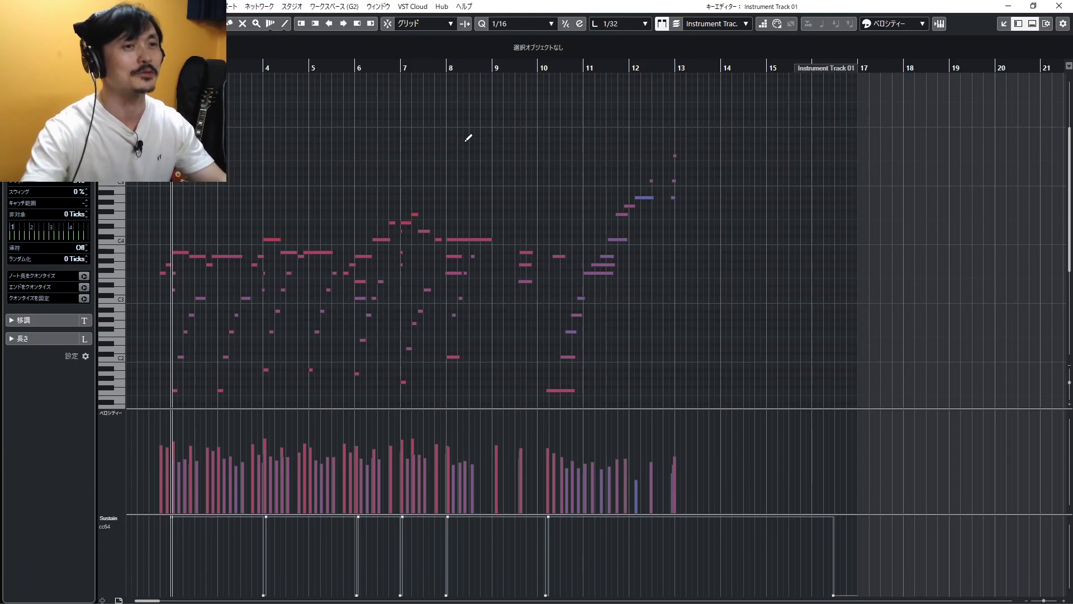
key(h)
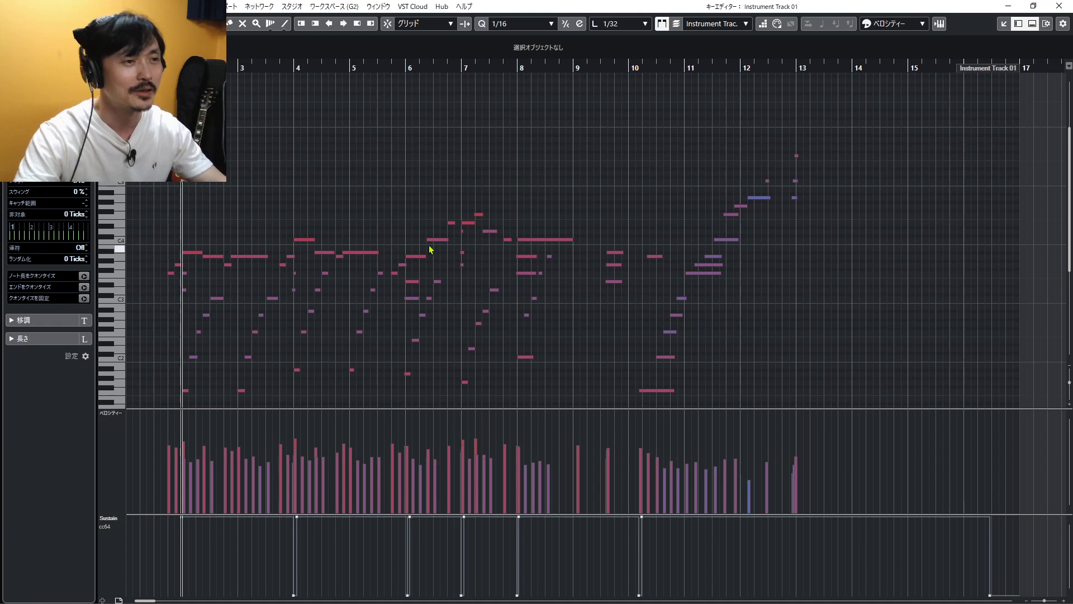
key(space)
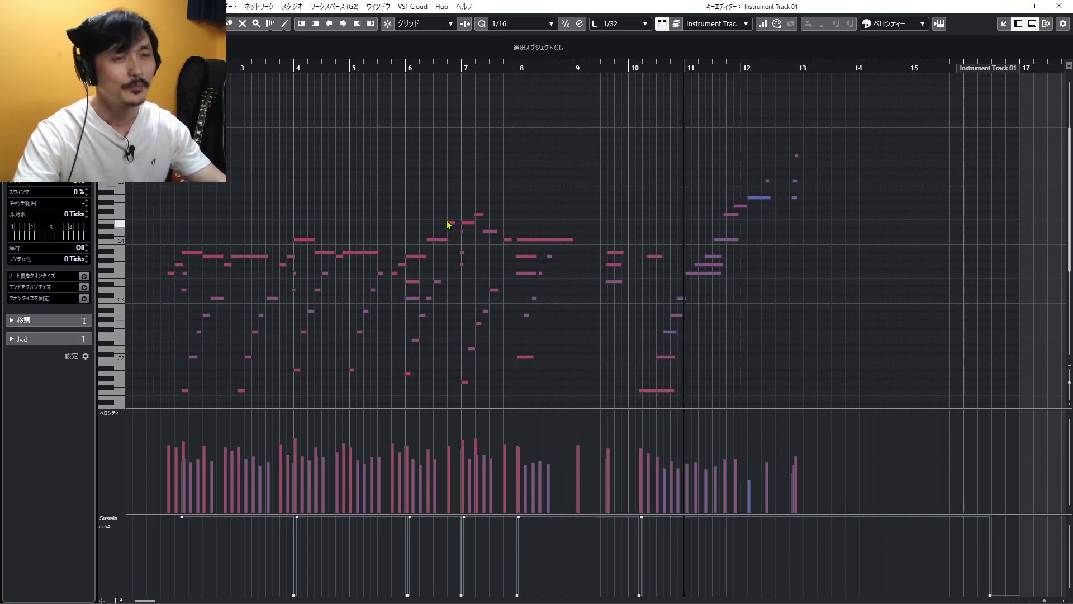
key(space)
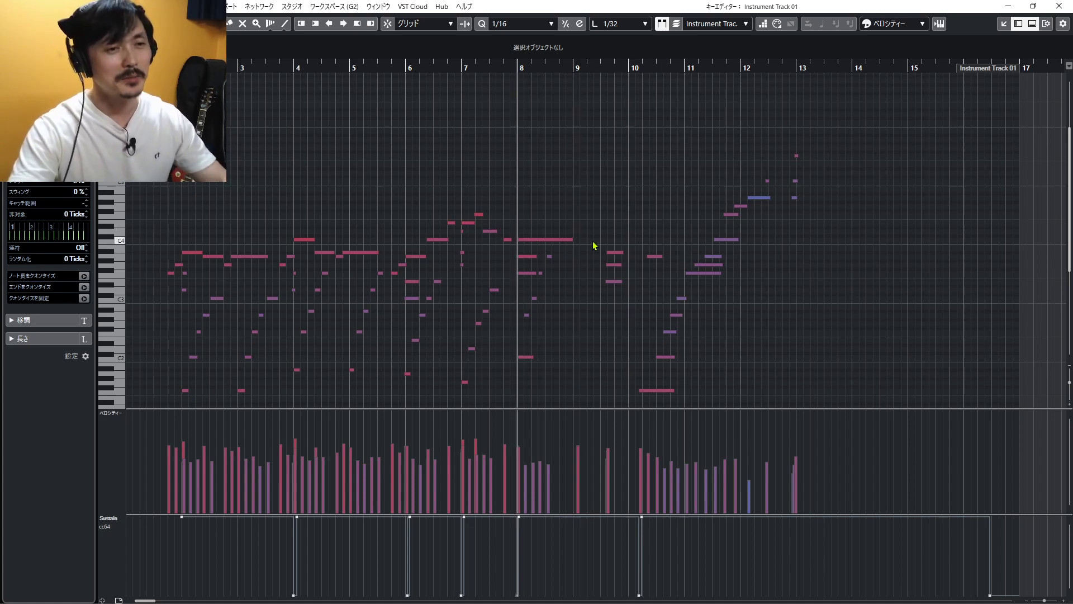
Replay the ending of the combined part from bar 8 and examine its lowest notes.
key(KP_1)
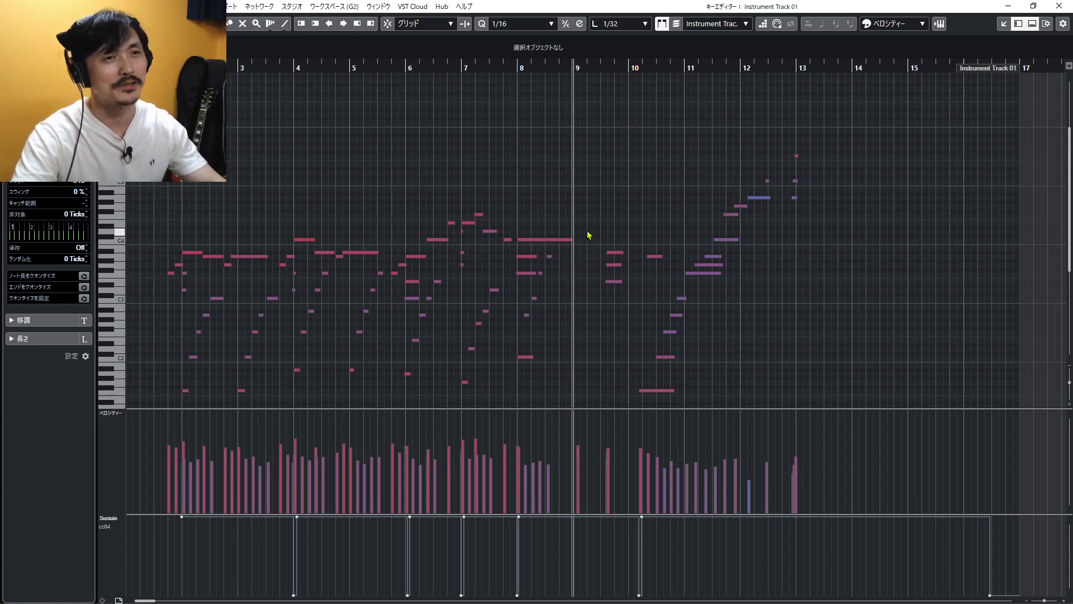
key(space)
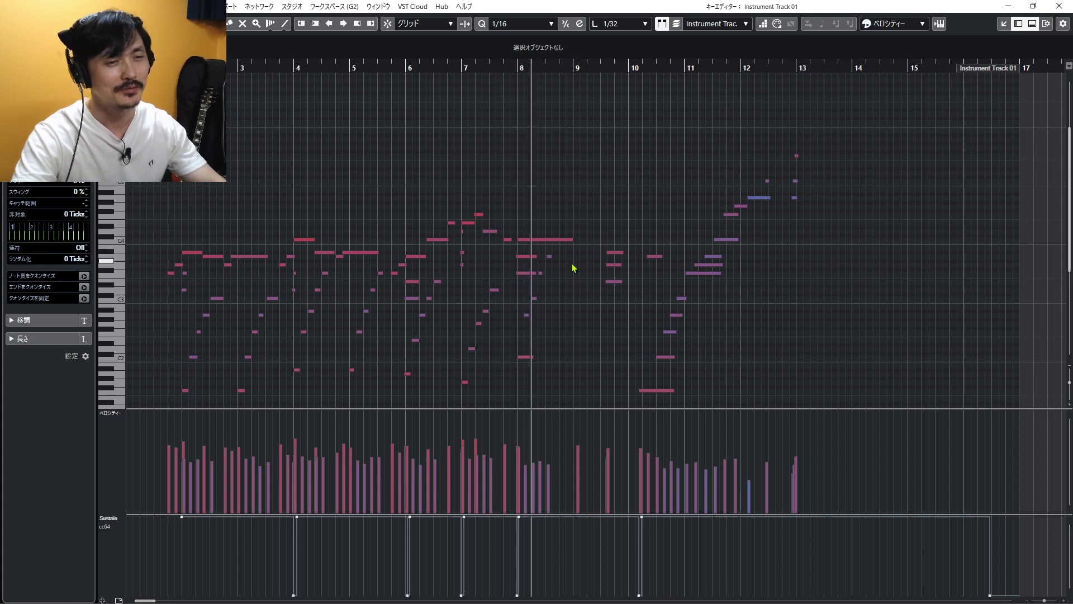
key(space)
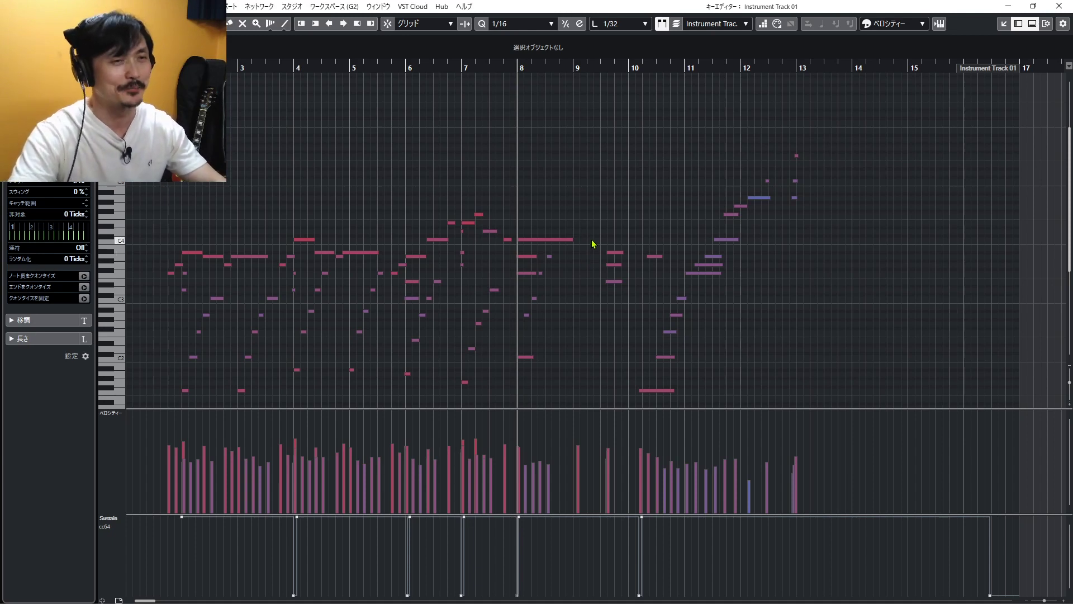
key(space)
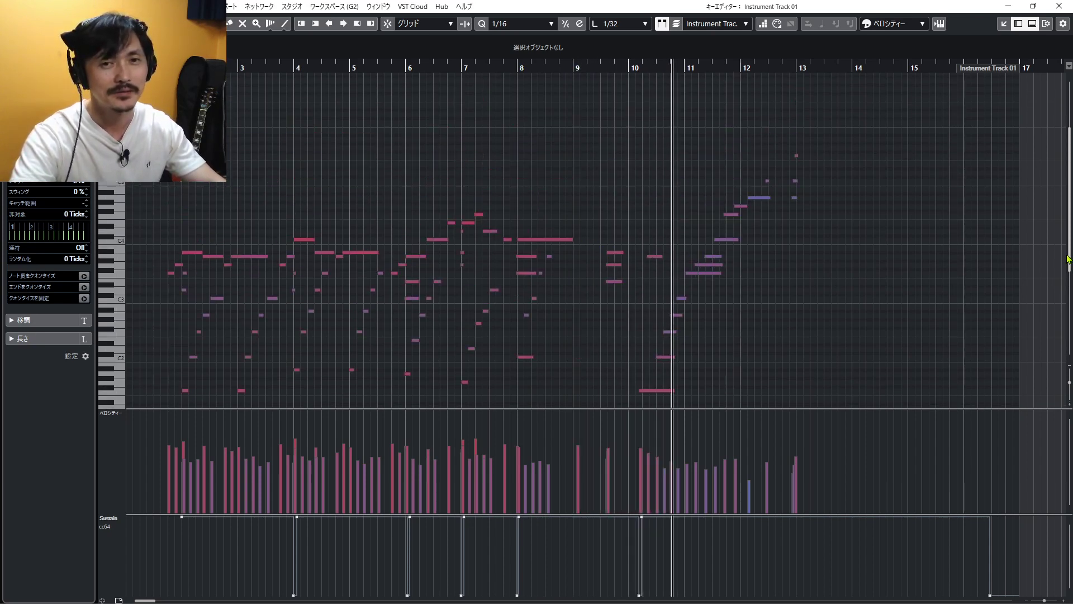
scroll(1071, 253, down, 3)
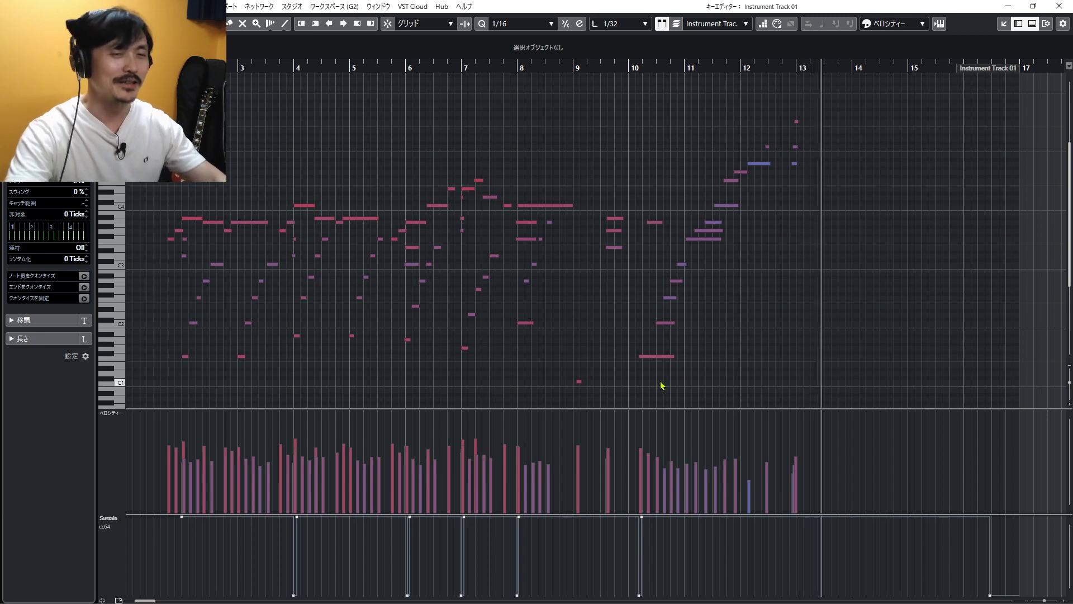
Briefly select the rising run of notes between bars 10 and 13, and move the playback position back to bar 12.
drag(662, 381, 842, 130)
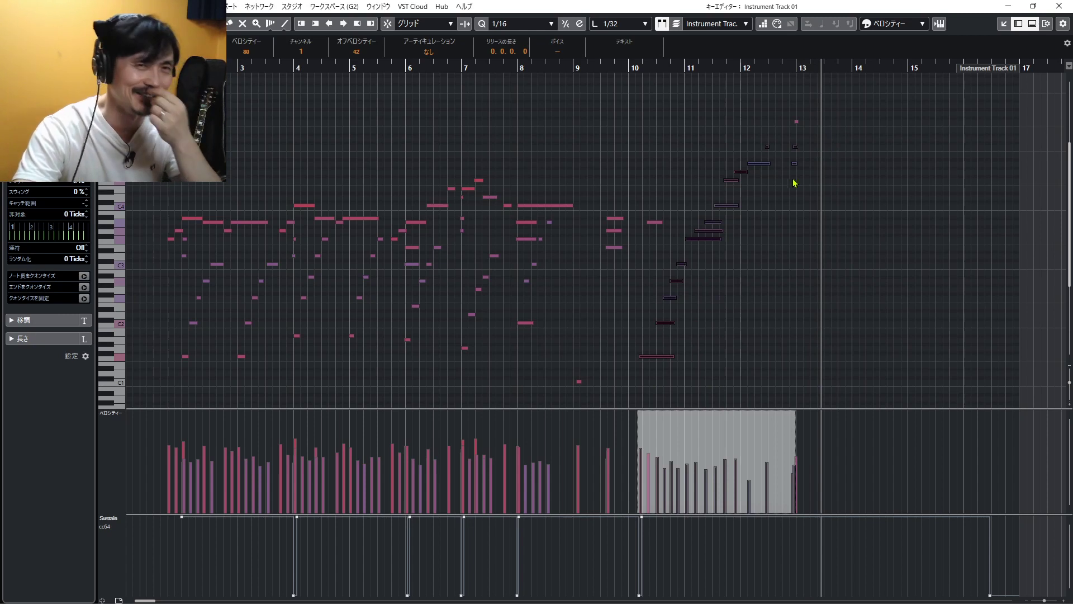
click(730, 317)
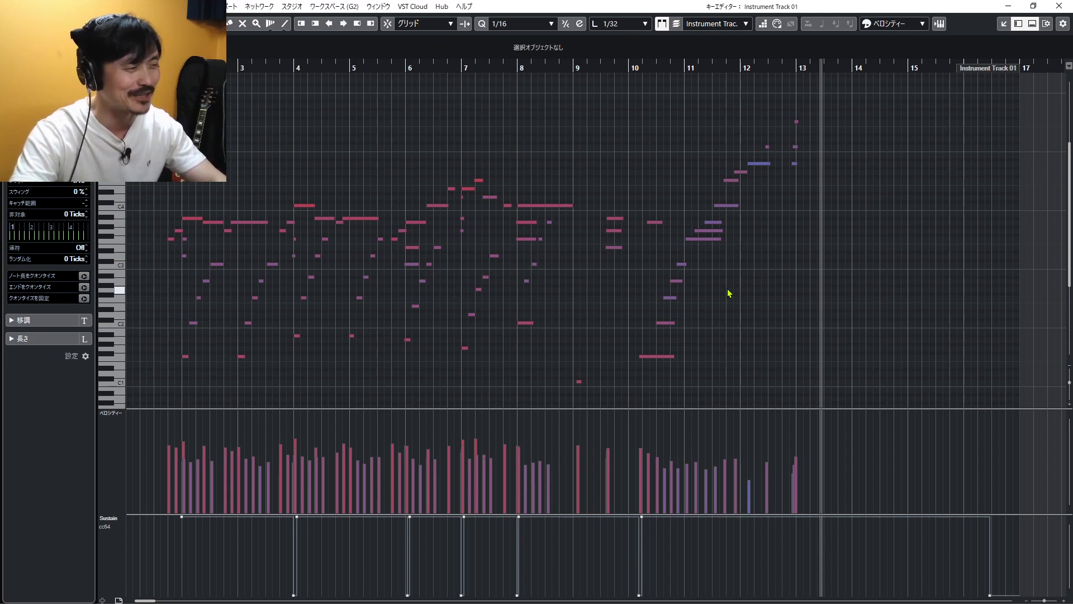
key(b)
key(b)
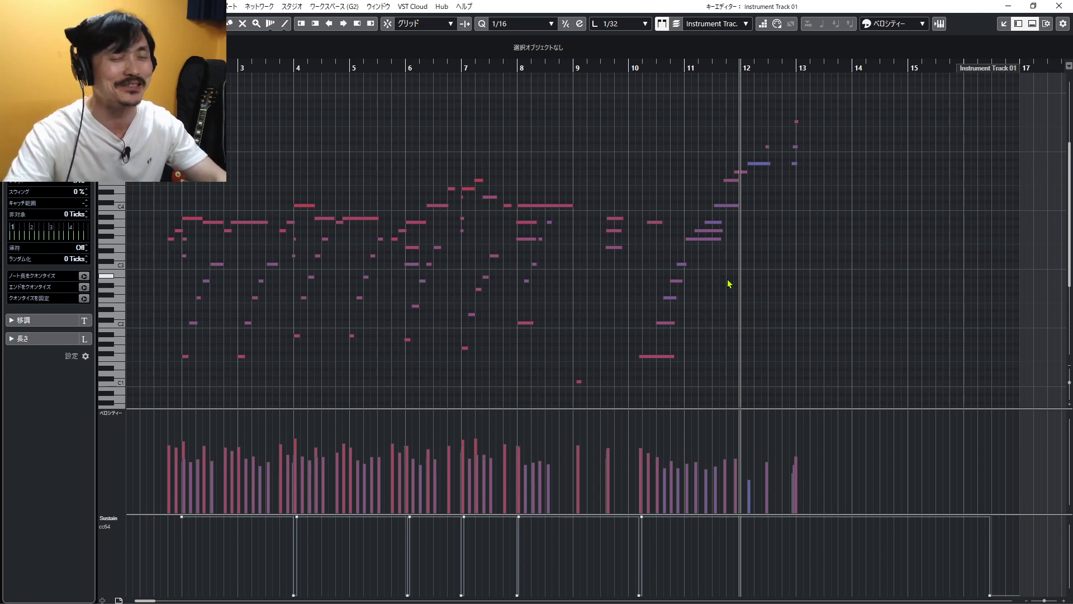
Move the playback position back to bar 8 and briefly select the lower notes in the first half of that bar.
key(b)
key(b)
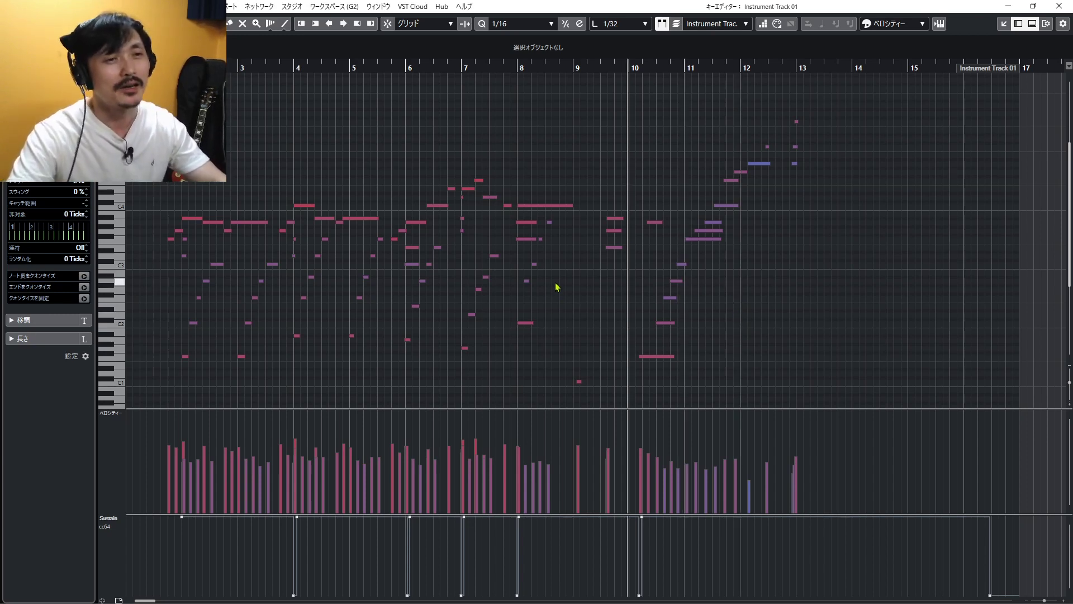
key(b)
key(b)
drag(527, 286, 580, 230)
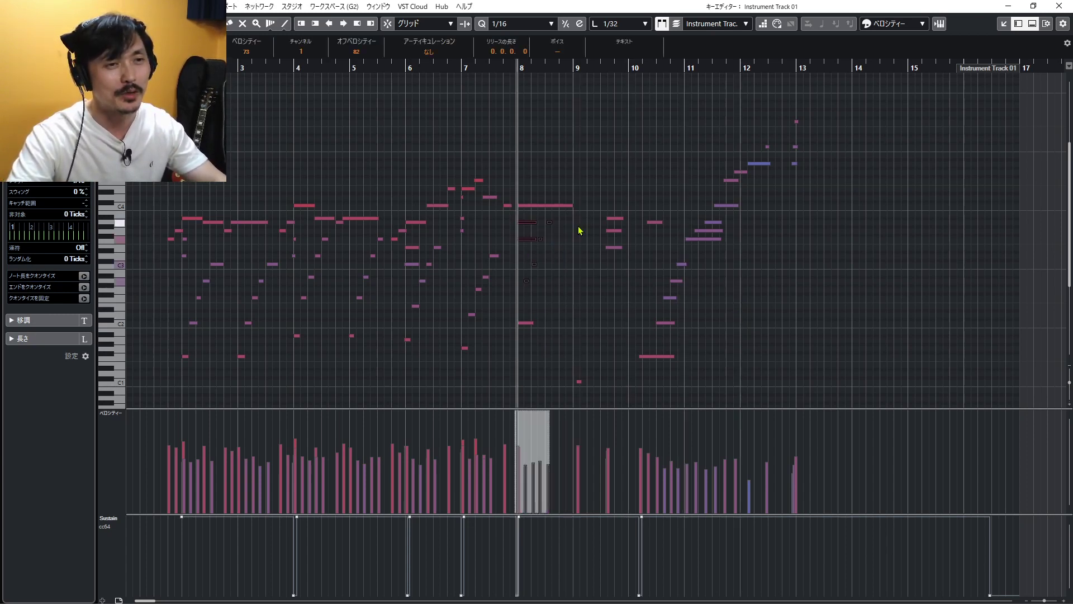
click(580, 238)
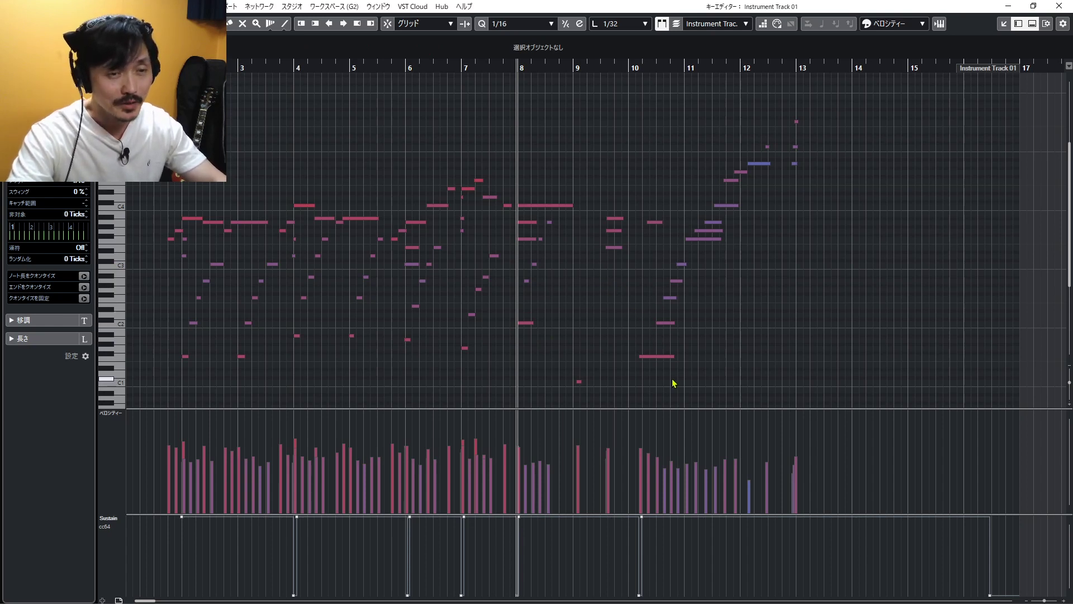
Highlight the low notes in bar 10, then the whole rising phrase up to bar 13, and clear the selection.
drag(670, 378, 731, 266)
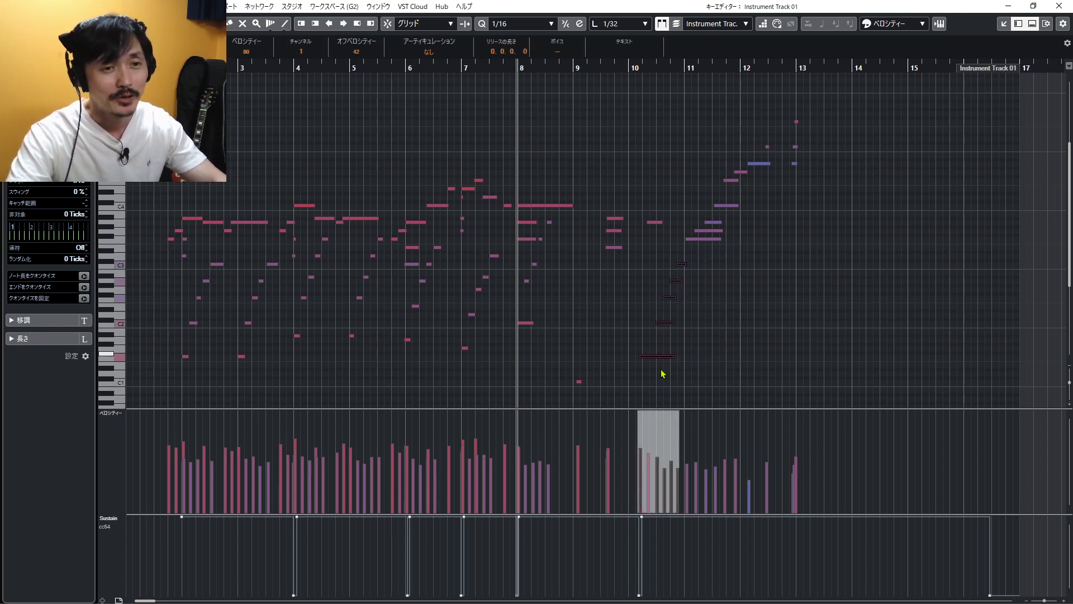
drag(664, 367, 861, 115)
click(748, 276)
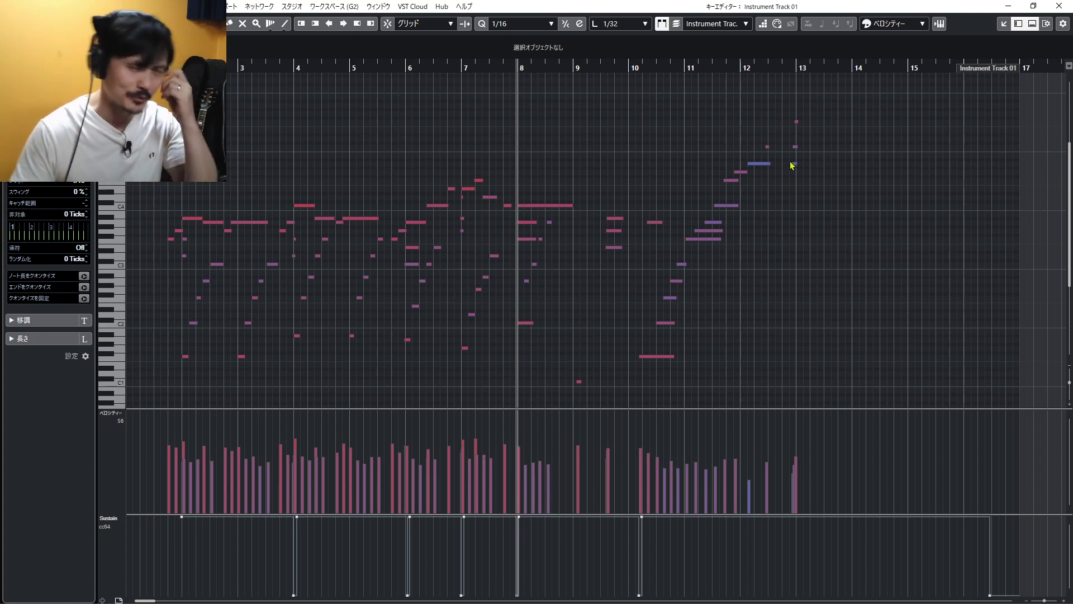
drag(661, 372, 839, 135)
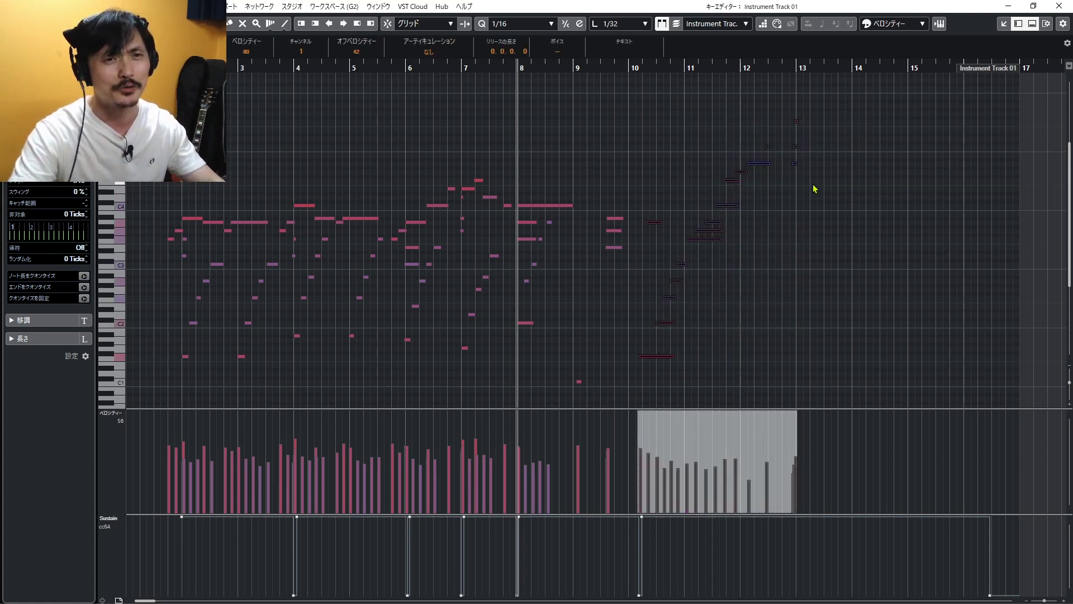
click(865, 205)
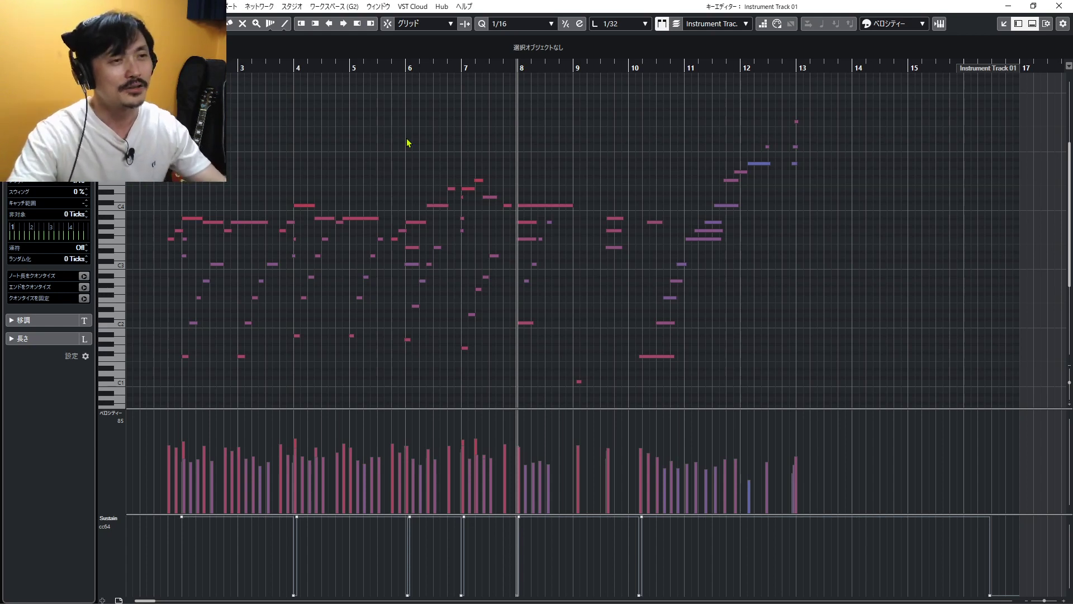
Move the playback position back to bar 7, close the Key Editor and deselect the combined part in the project.
key(KP_Subtract)
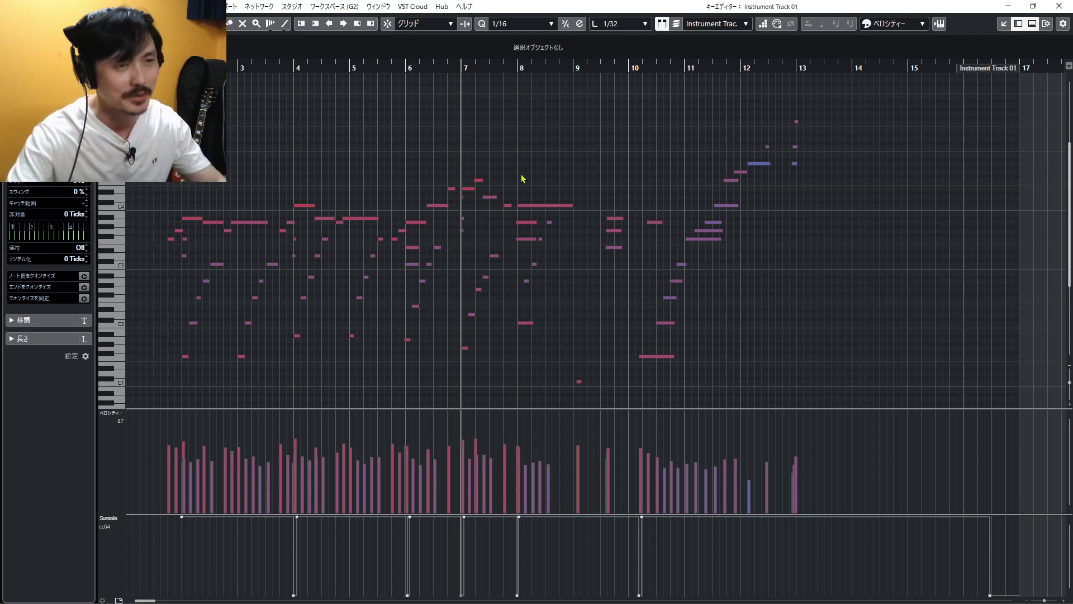
key(ctrl+w)
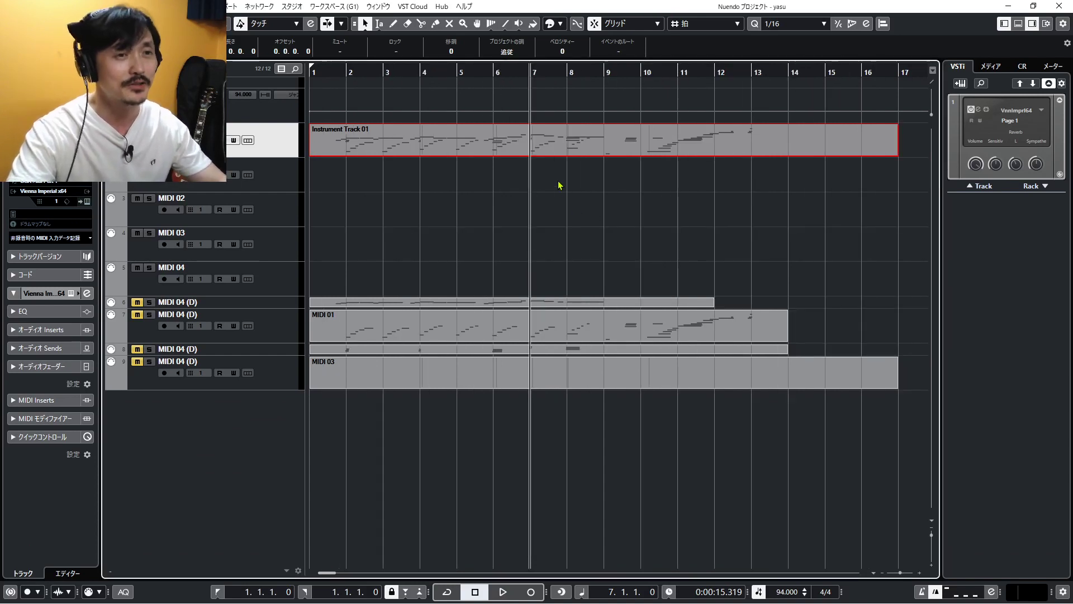
click(559, 185)
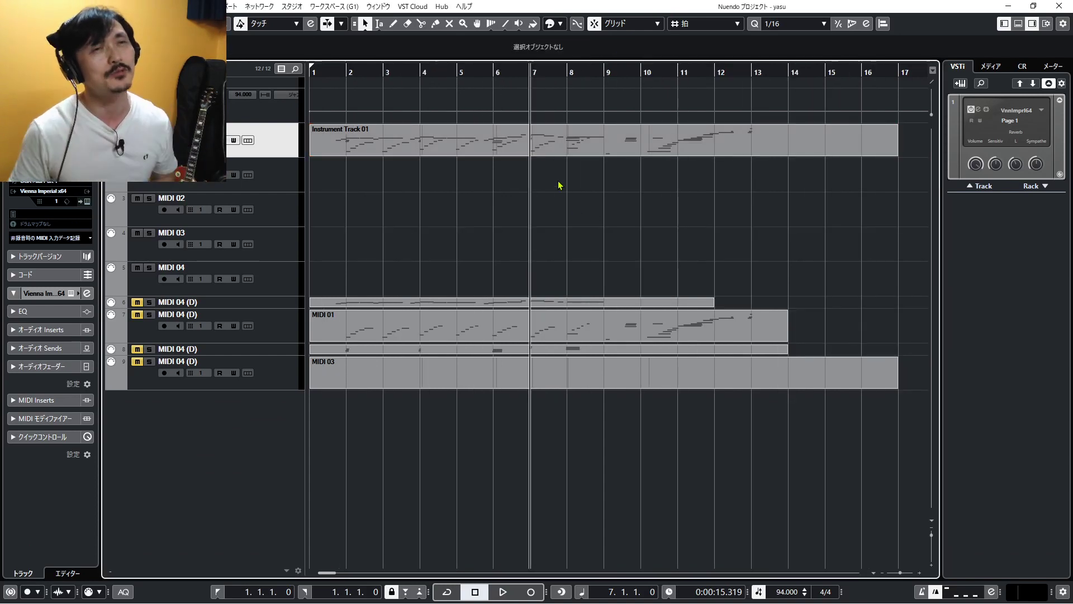